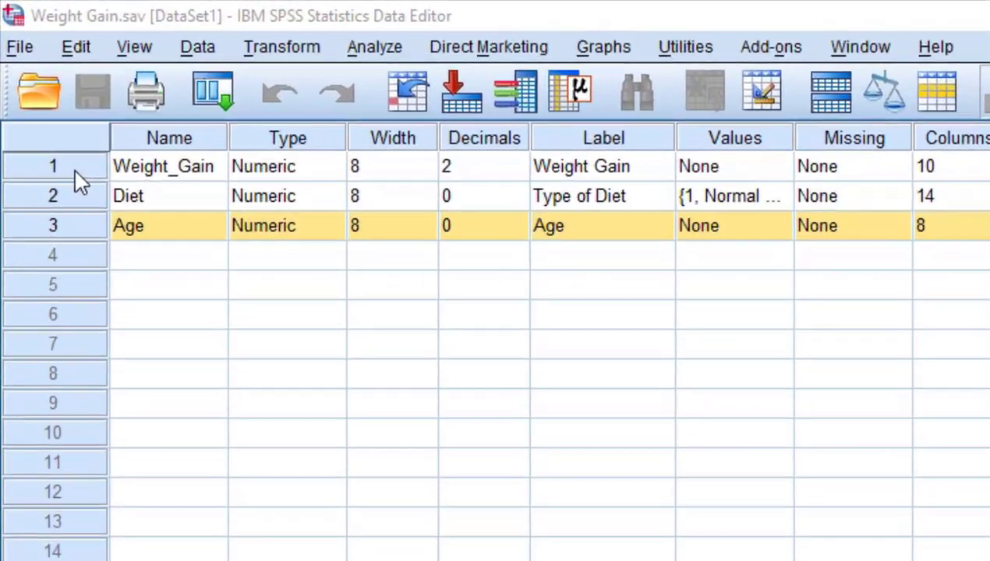
# Step: Review the Weight_Gain, Diet and Age variable settings in Variable View
pyautogui.click(43, 98)
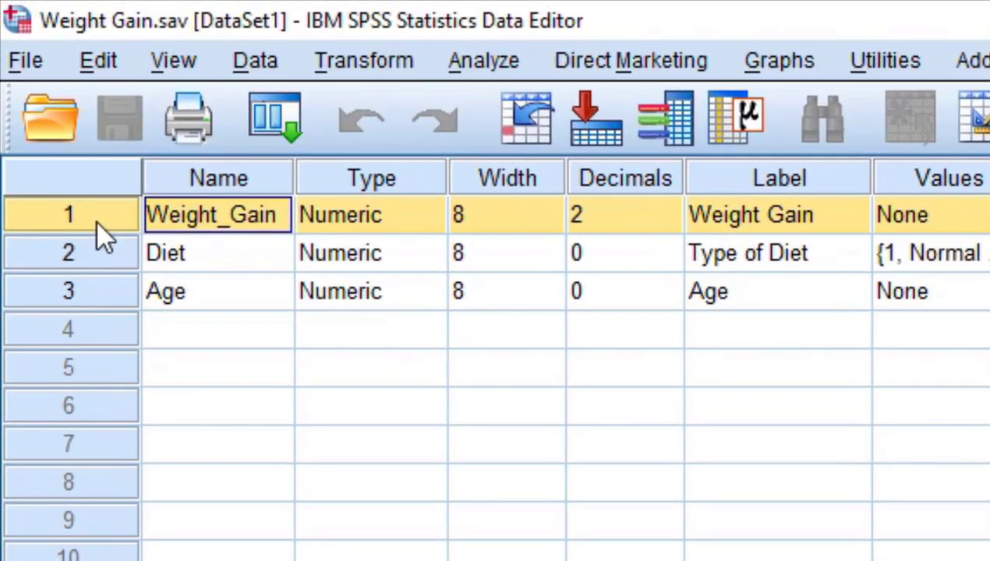
pyautogui.click(92, 262)
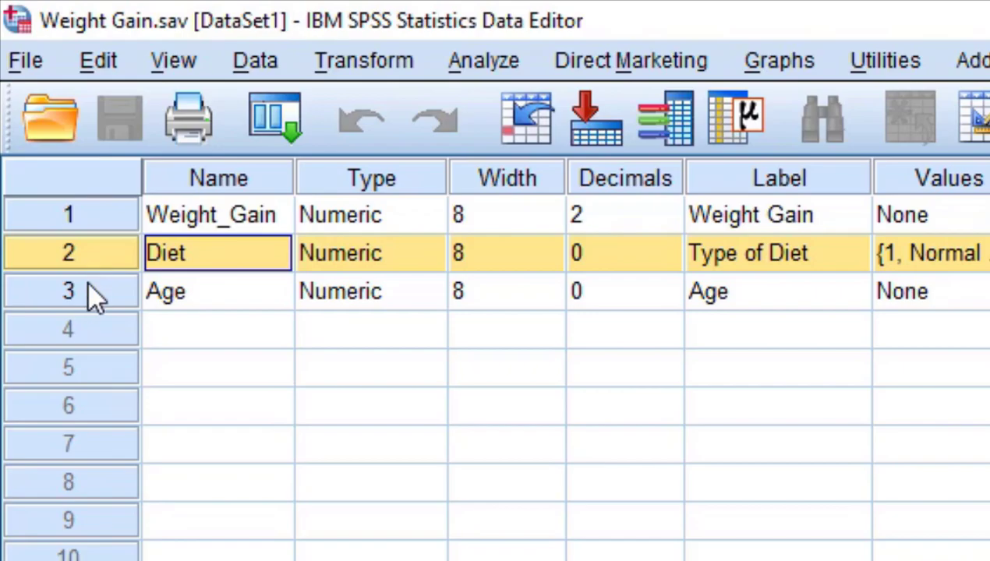
pyautogui.click(86, 290)
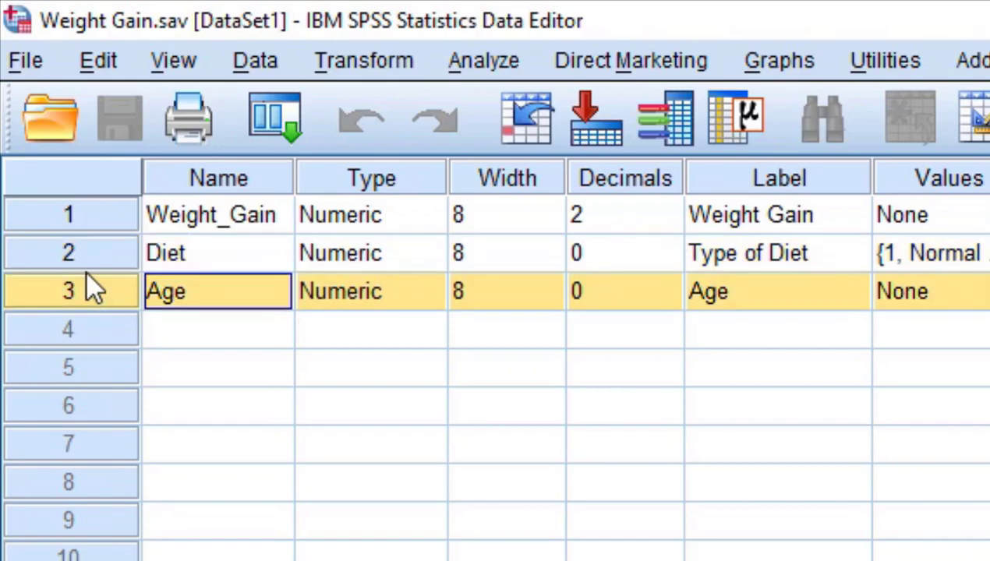
pyautogui.click(110, 219)
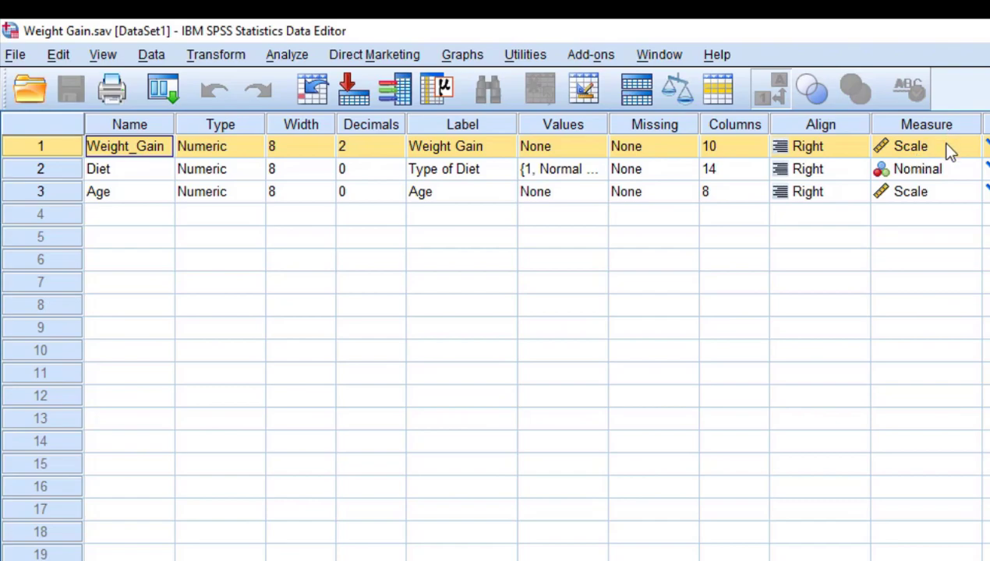
pyautogui.click(50, 168)
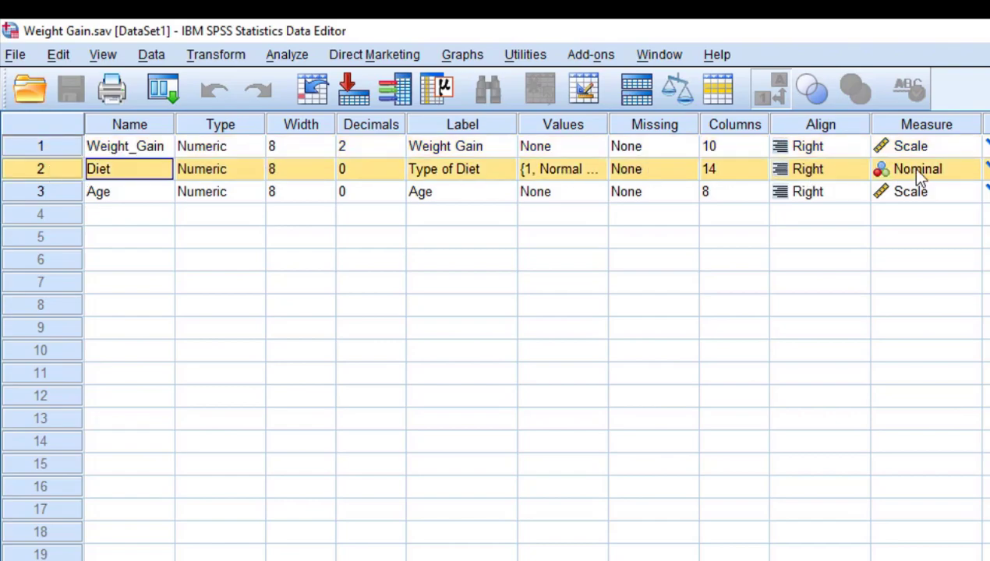
pyautogui.click(70, 191)
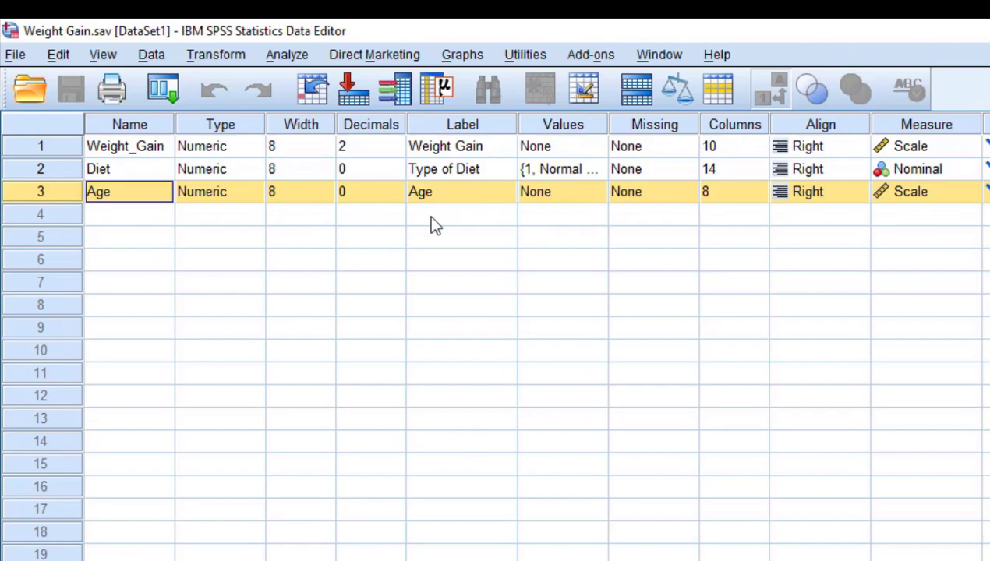
pyautogui.click(77, 154)
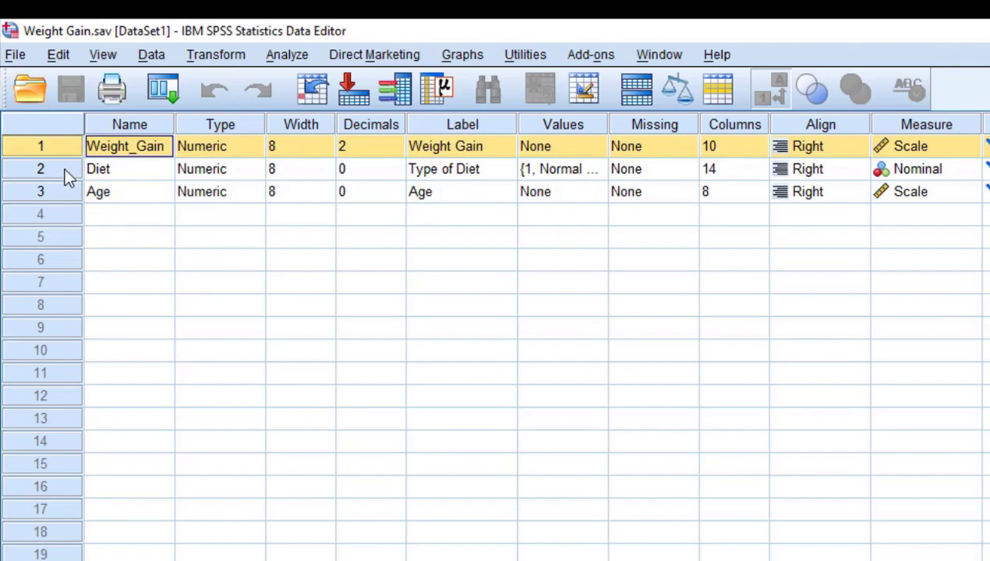
pyautogui.click(67, 178)
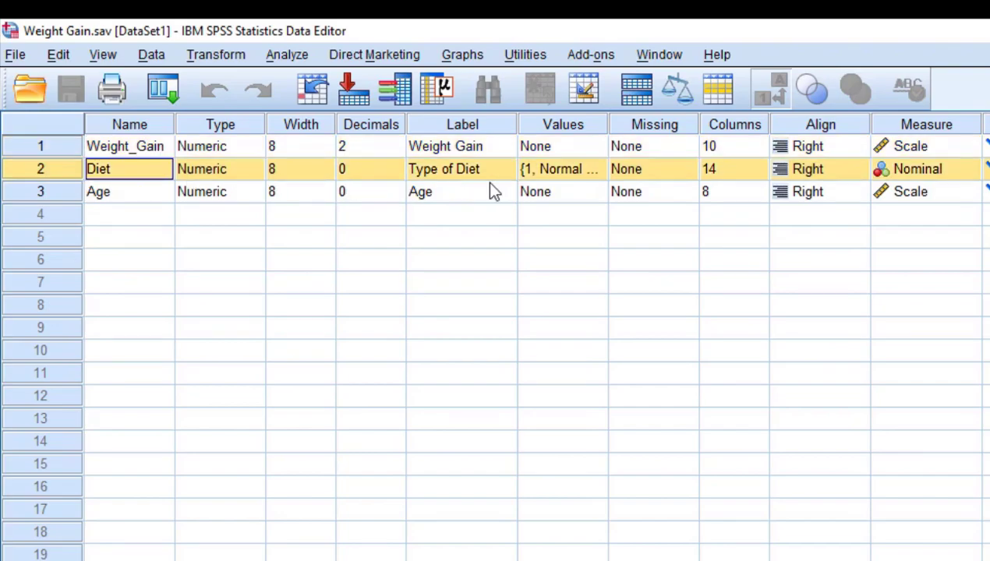
# Step: Inspect the Diet value labels, including Junk Diet and Health Diet, and close without changes
pyautogui.click(589, 169)
pyautogui.click(591, 170)
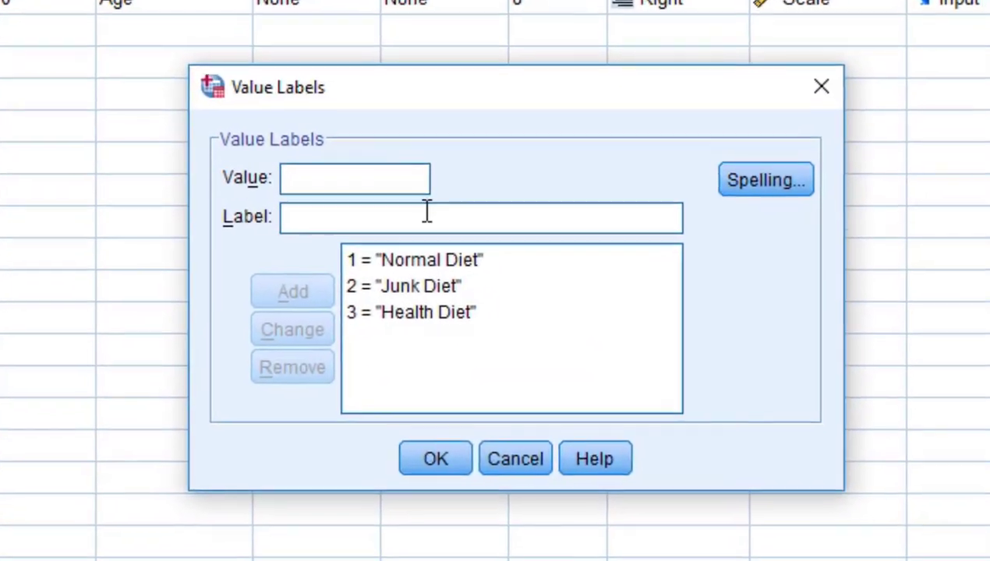
pyautogui.click(433, 287)
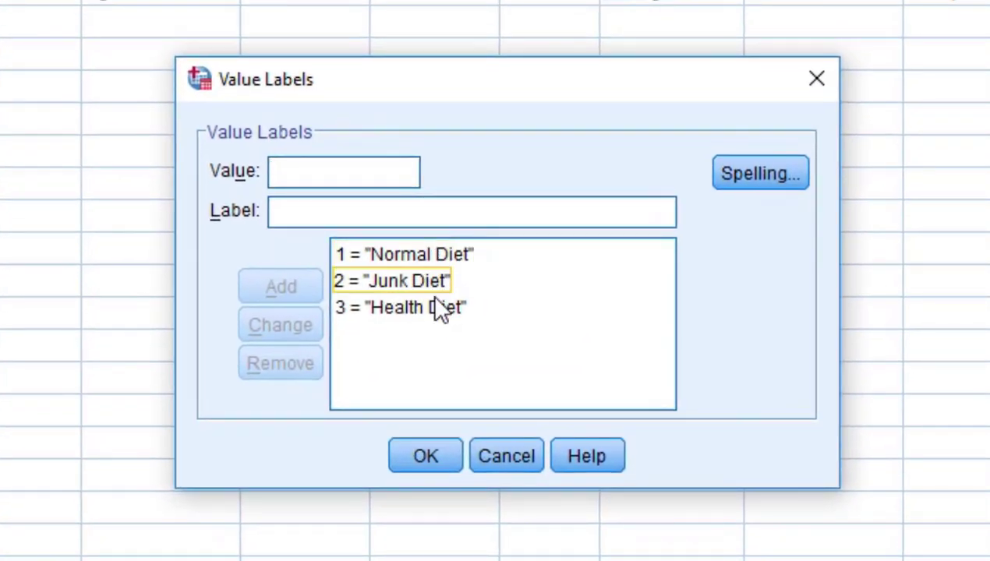
pyautogui.click(441, 309)
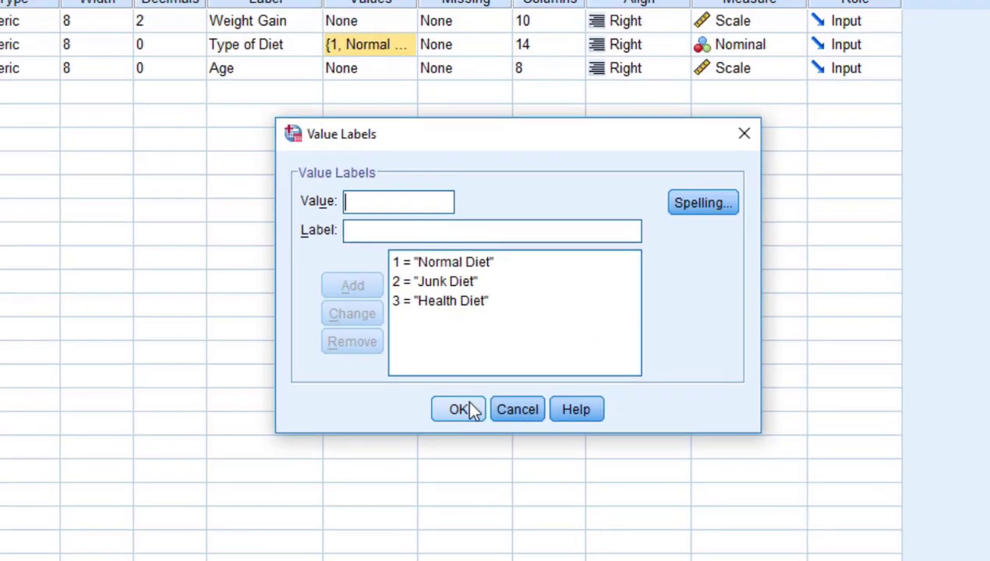
pyautogui.click(426, 456)
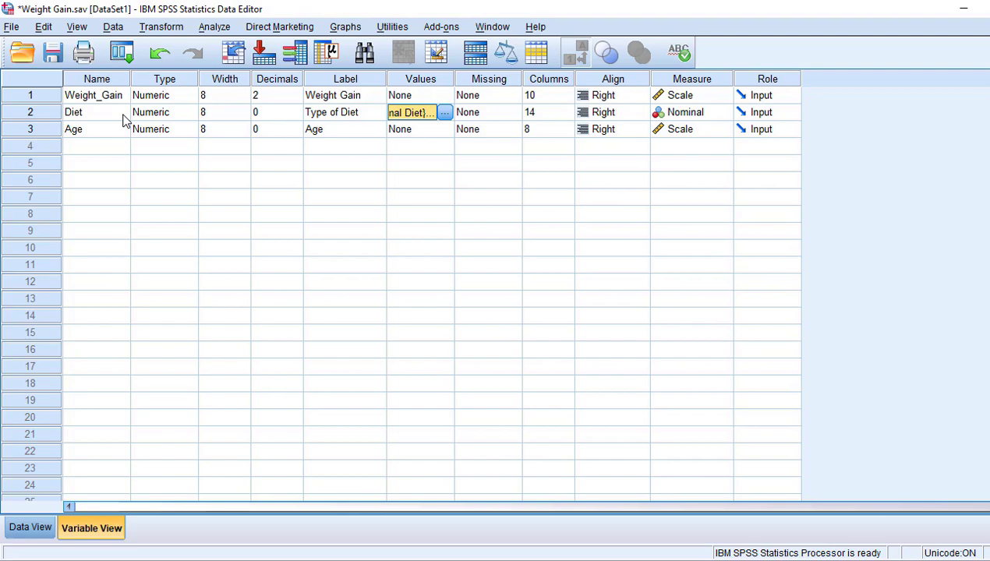
# Step: Switch to Data View and undo the accidental deletion of the Weight_Gain column
pyautogui.click(55, 137)
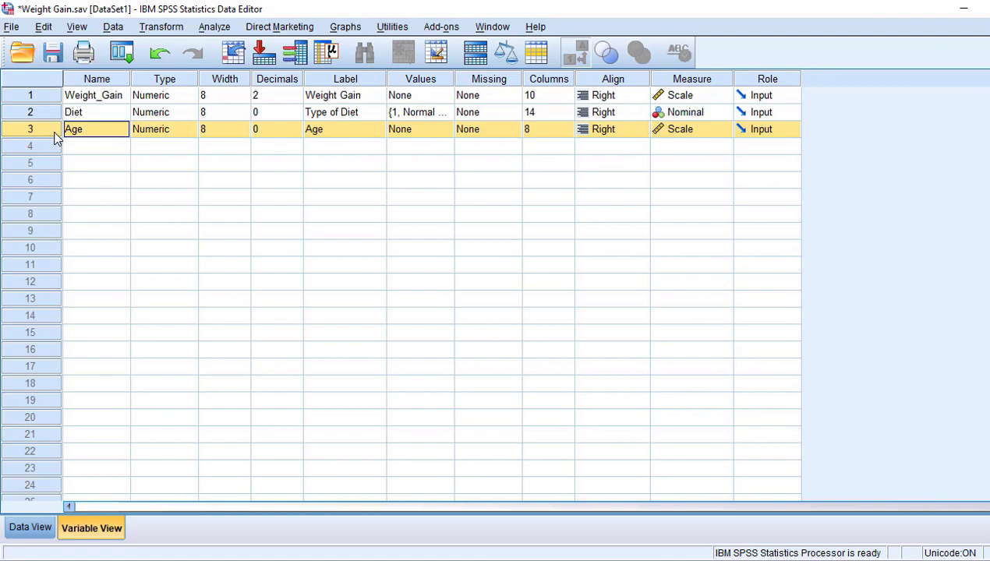
pyautogui.click(60, 97)
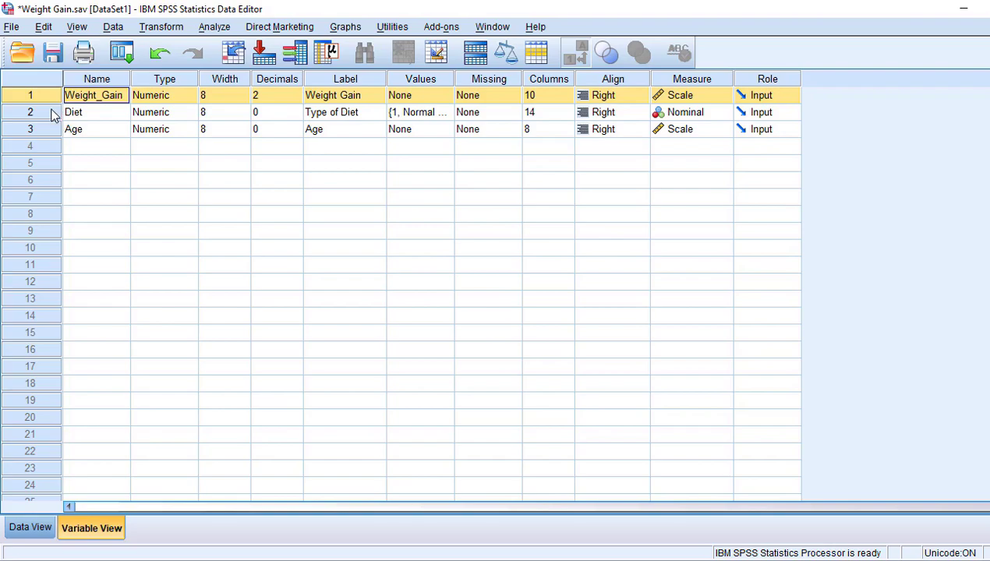
pyautogui.press('Delete')
pyautogui.hotkey('ctrl', 't')
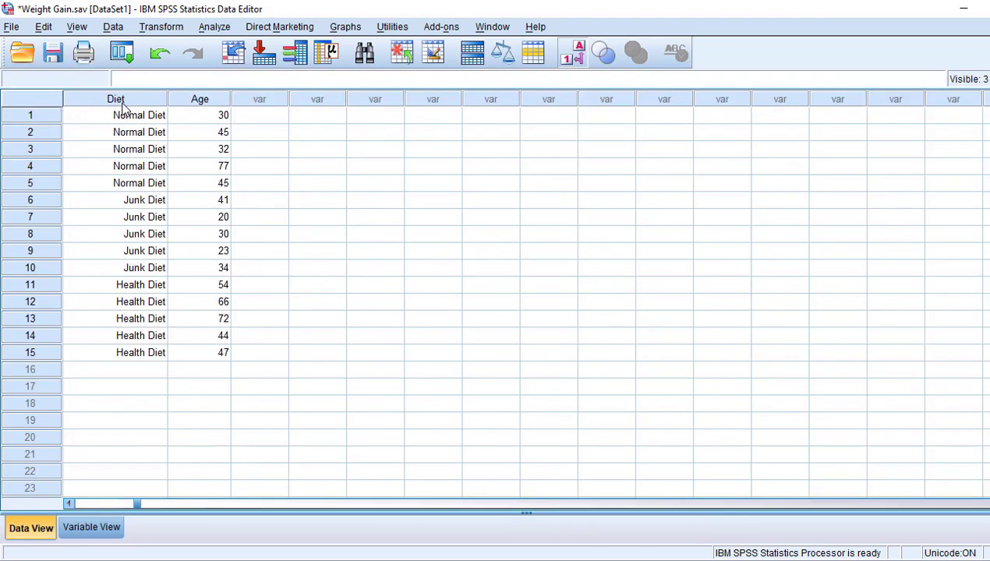
pyautogui.hotkey('ctrl', 'z')
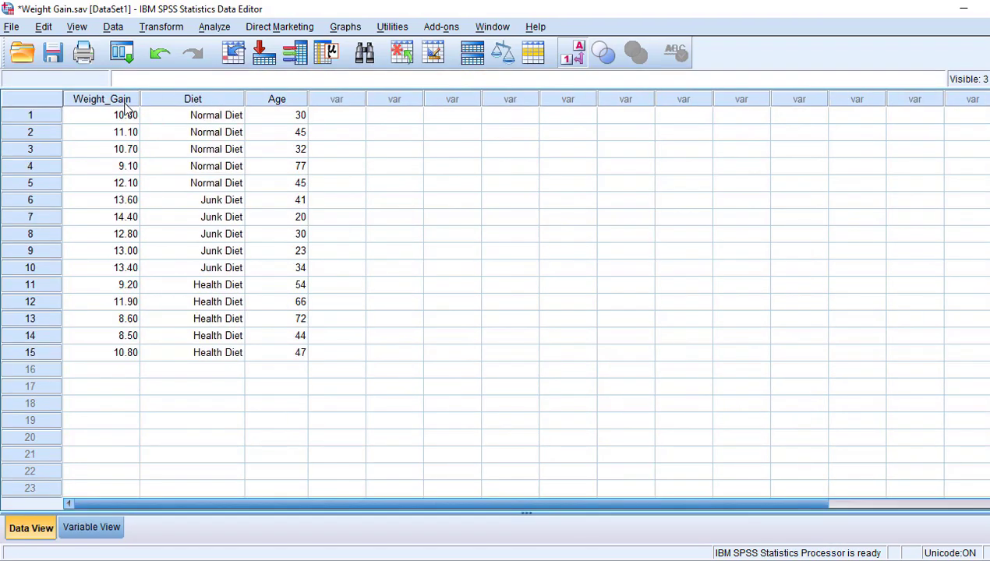
# Step: Highlight the Weight_Gain, Diet and Age columns of the 15 cases
pyautogui.click(124, 107)
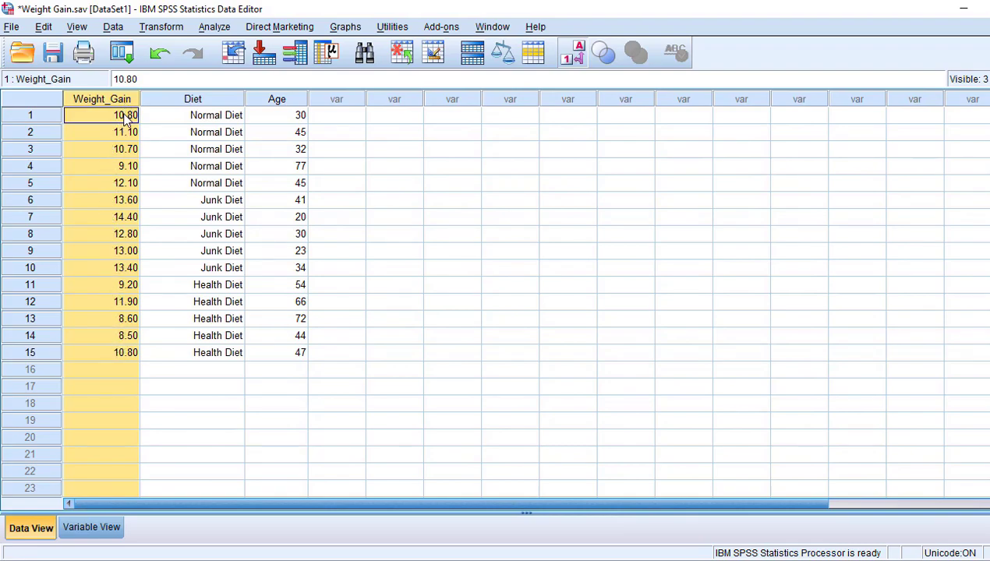
pyautogui.click(216, 100)
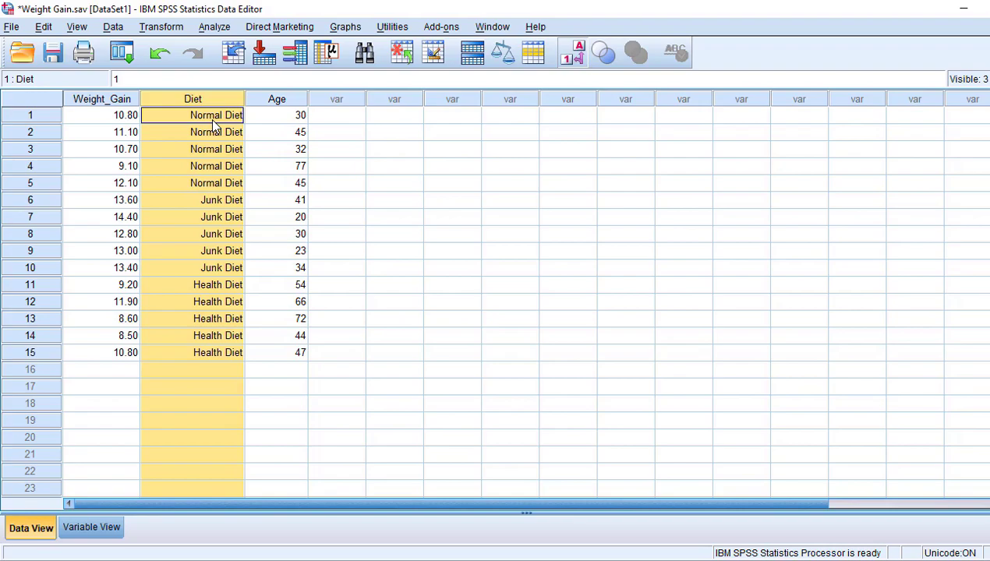
pyautogui.click(265, 103)
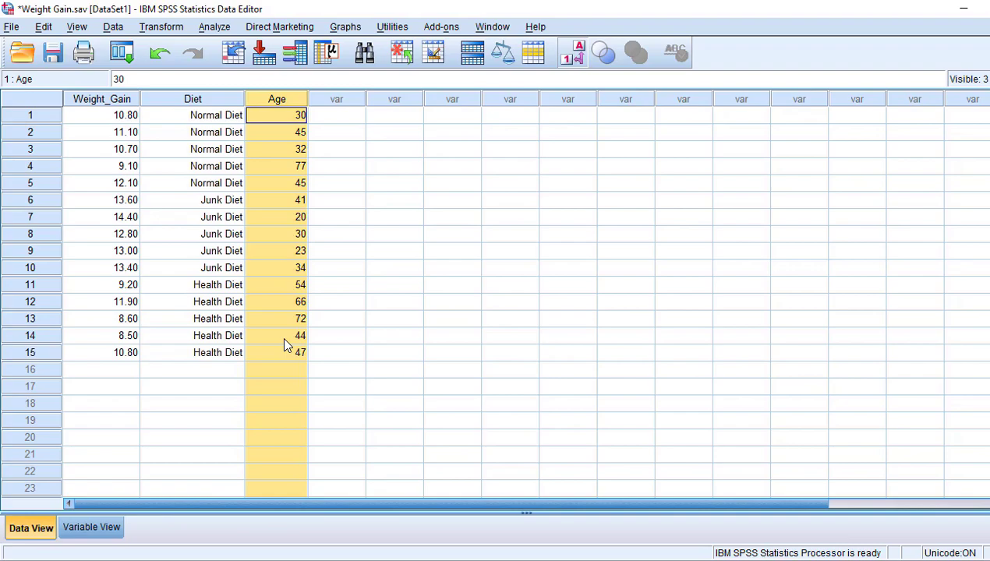
# Step: Set up a Univariate GLM: Weight Gain dependent, Type of Diet fixed factor, Age covariate
pyautogui.click(214, 27)
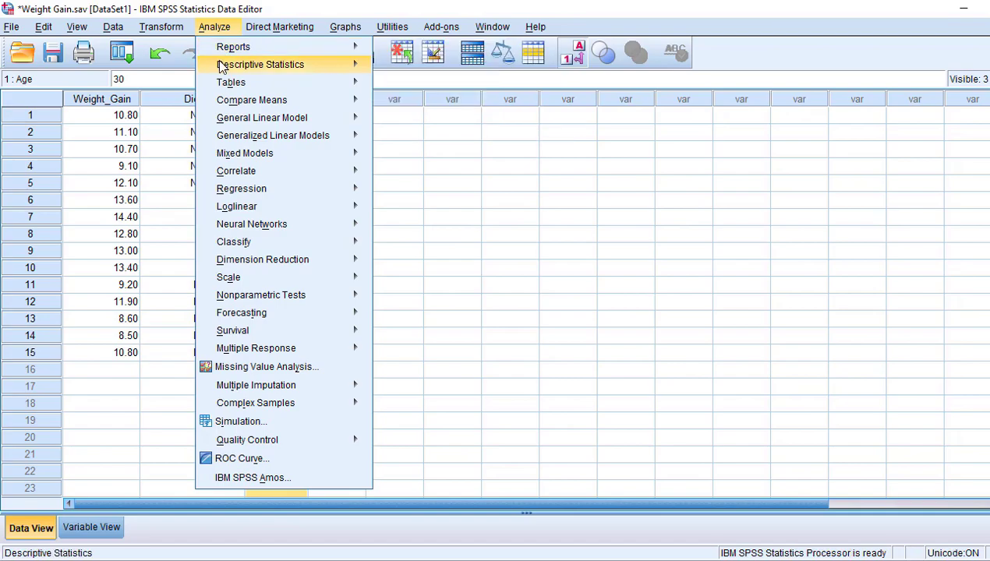
pyautogui.moveTo(230, 118)
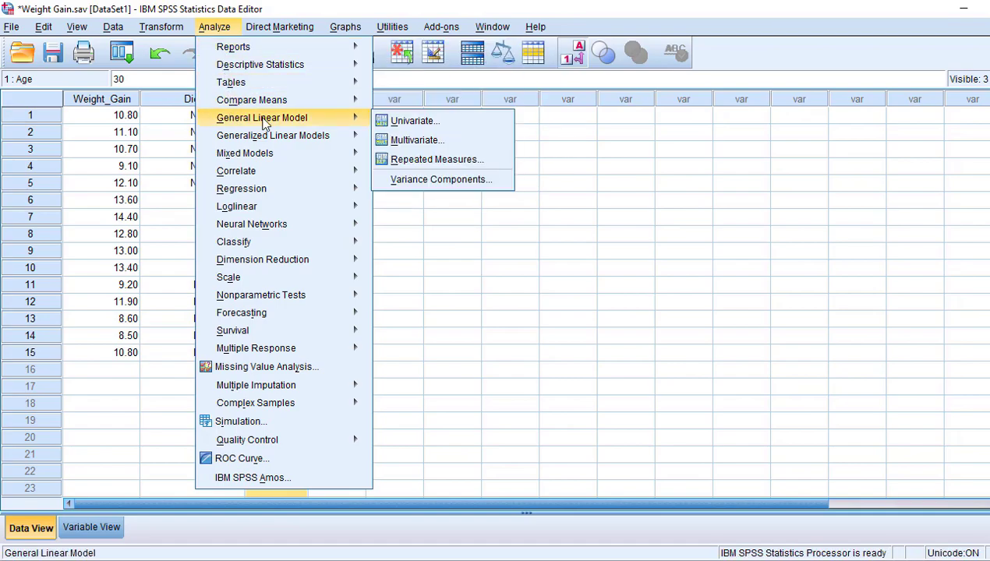
pyautogui.click(394, 127)
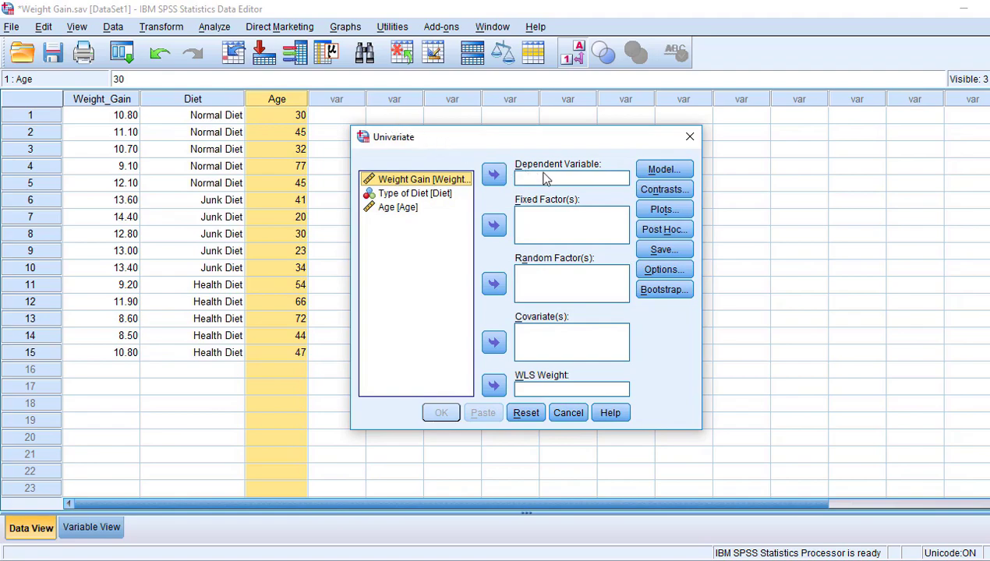
pyautogui.click(493, 175)
pyautogui.click(427, 181)
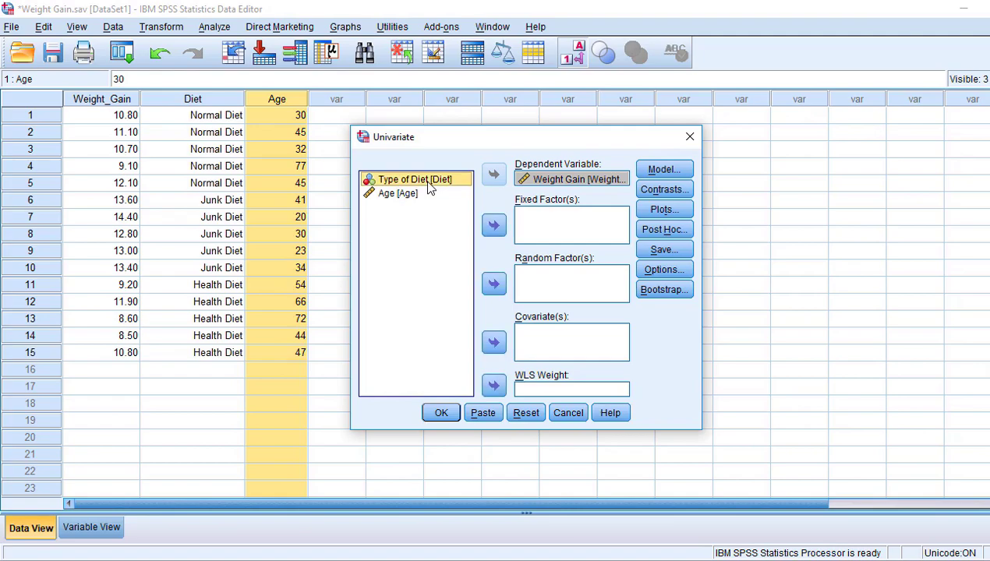
pyautogui.click(494, 225)
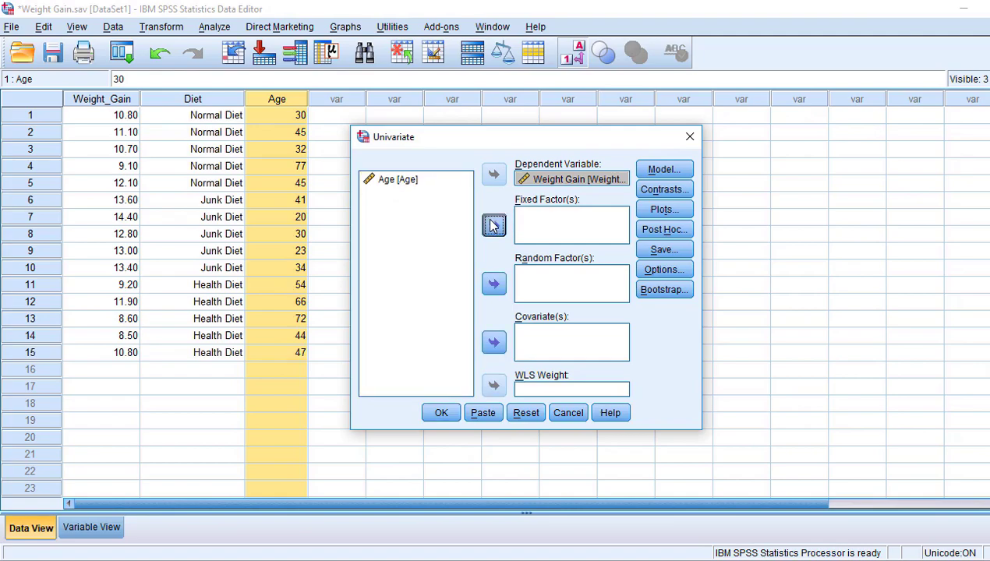
pyautogui.click(418, 189)
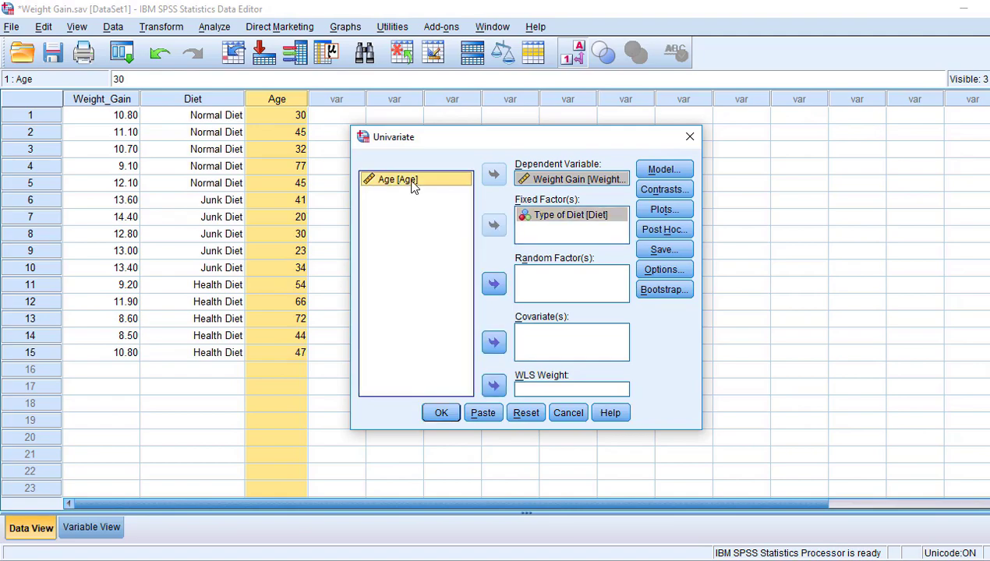
pyautogui.click(494, 343)
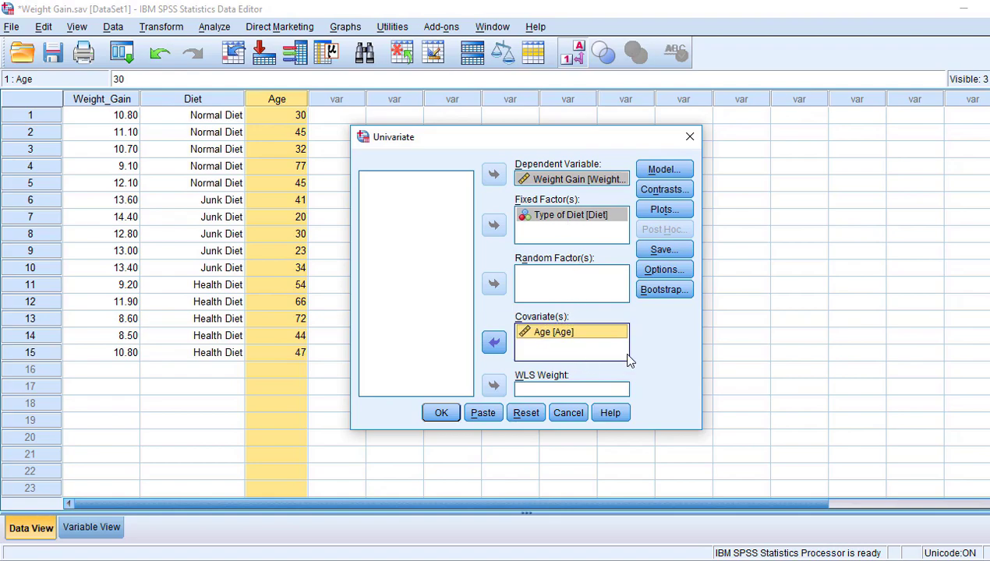
# Step: Add Diet marginal means, descriptives, effect size and homogeneity tests, then run the ANCOVA
pyautogui.click(664, 269)
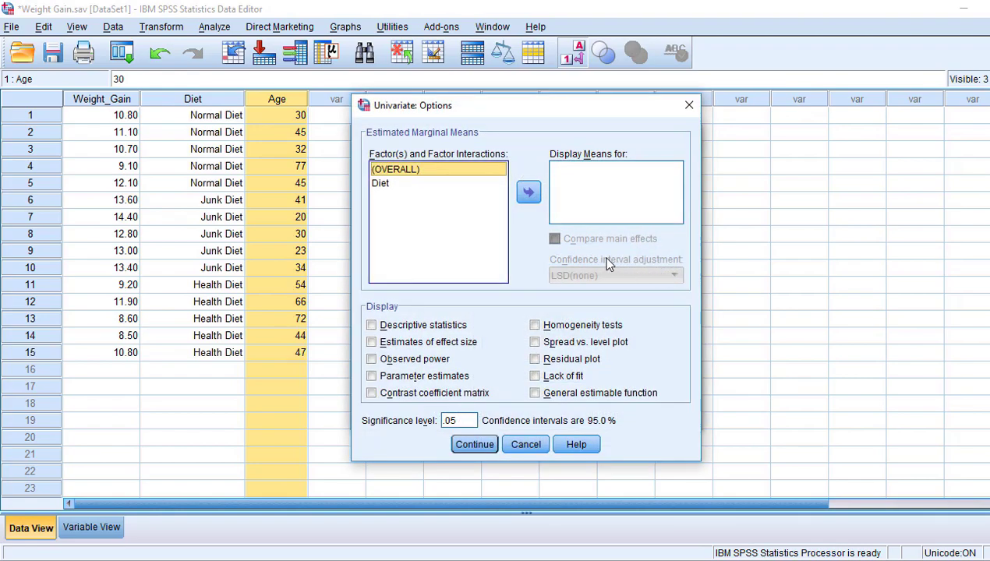
pyautogui.click(382, 184)
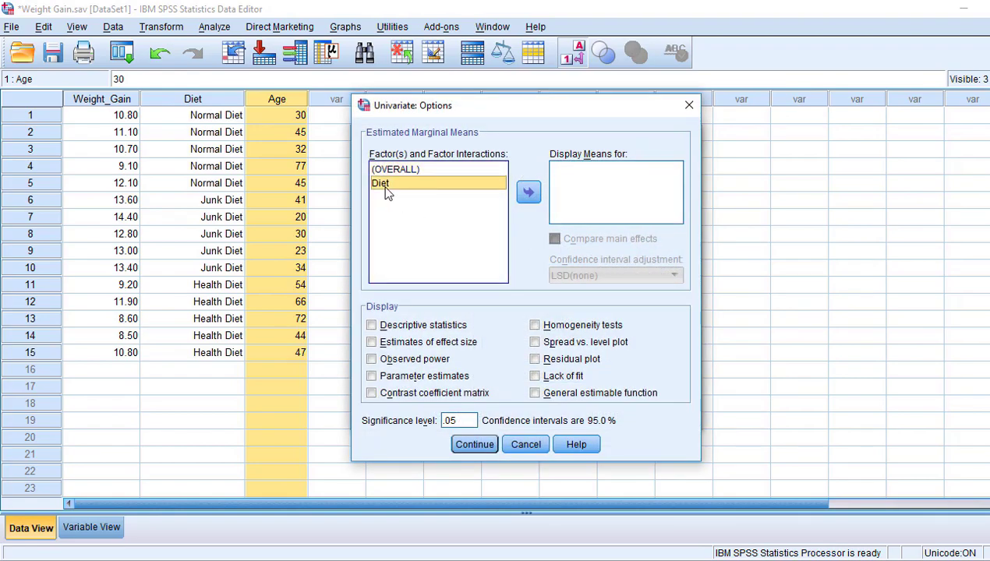
pyautogui.click(527, 193)
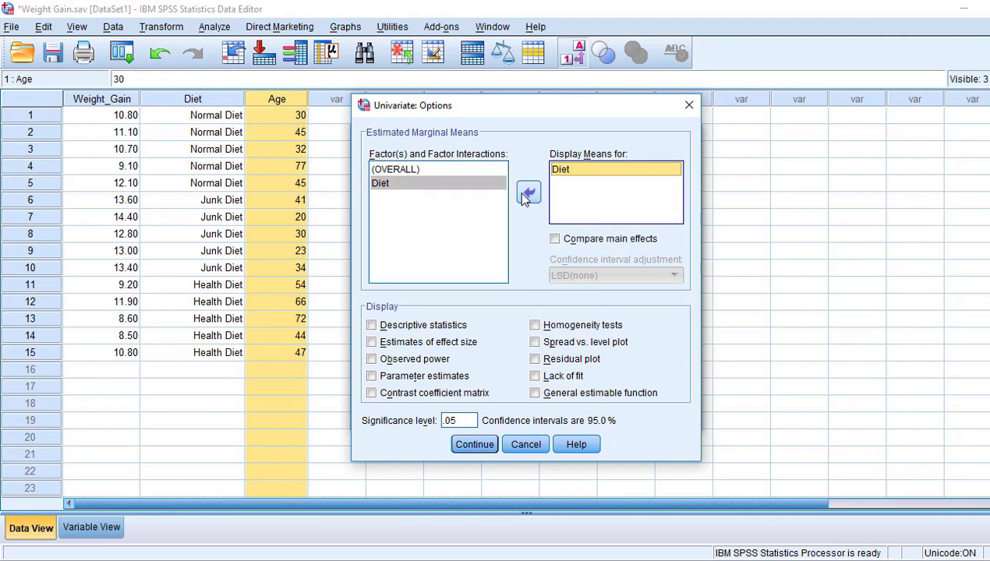
pyautogui.click(422, 327)
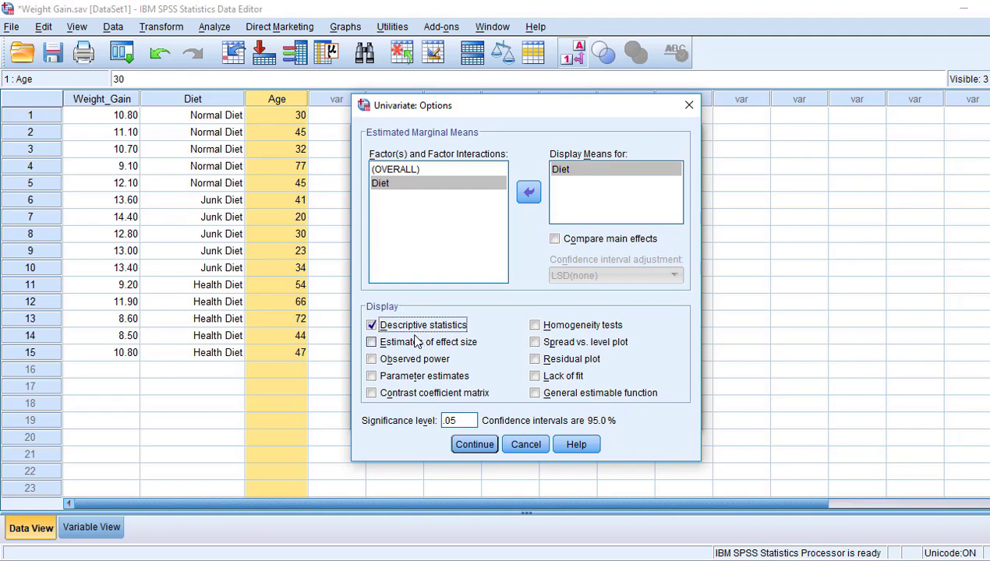
pyautogui.click(415, 342)
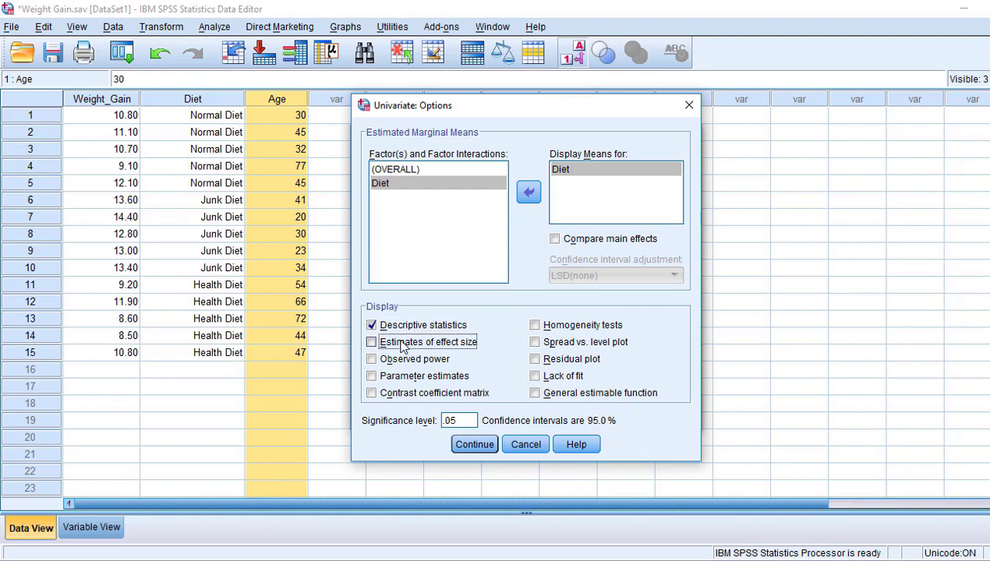
pyautogui.click(535, 327)
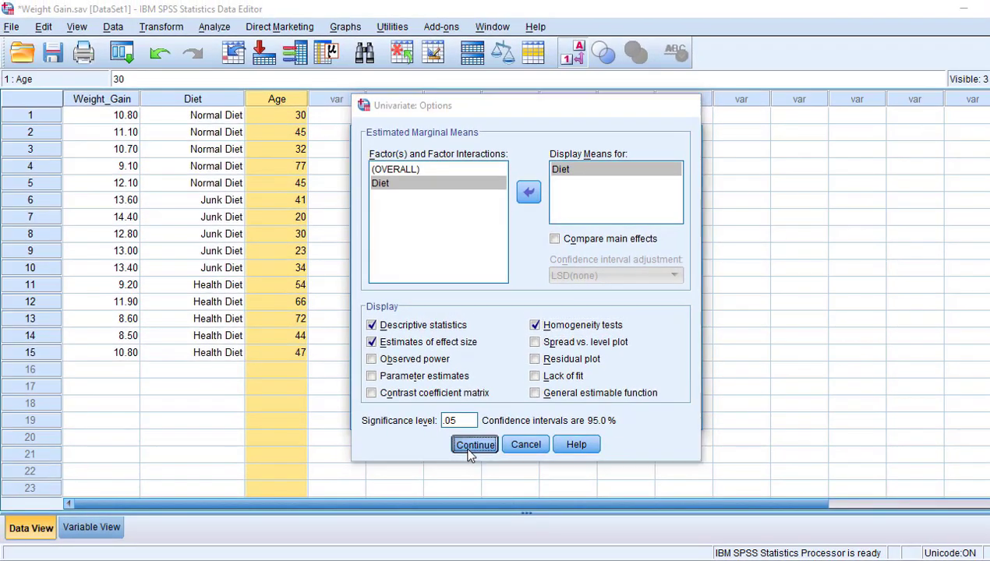
pyautogui.click(372, 385)
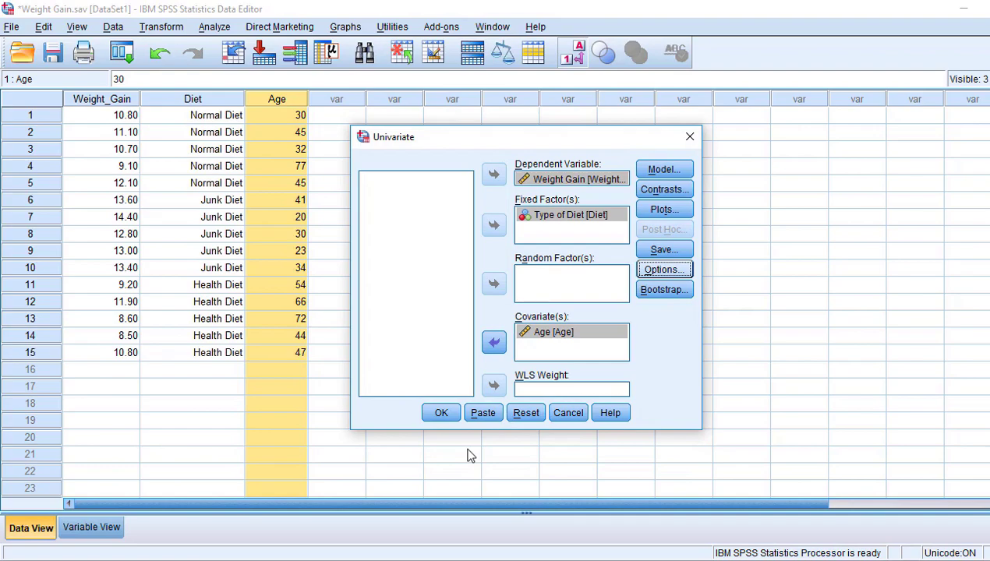
pyautogui.click(442, 413)
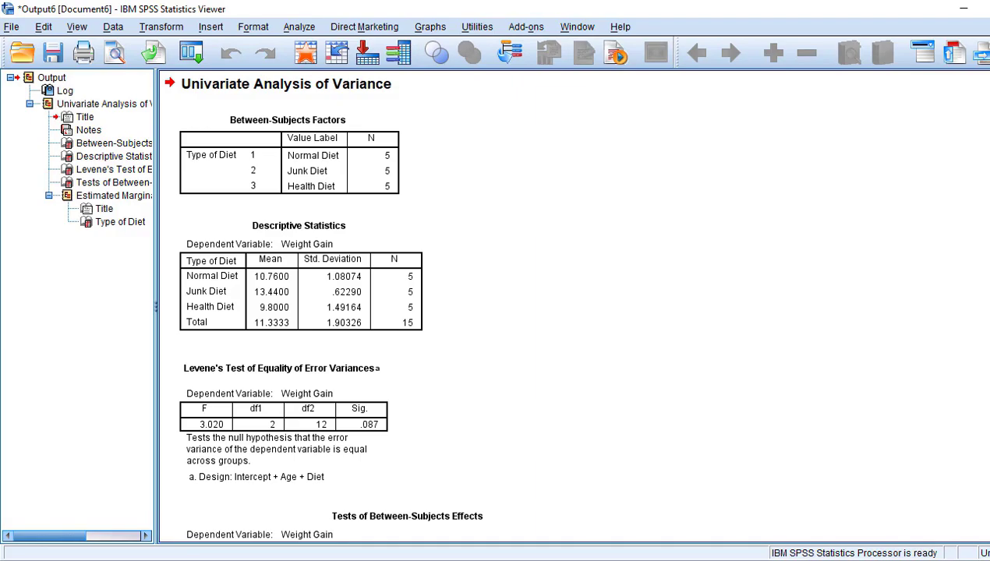
pyautogui.scroll(3, 321, 306)
pyautogui.click(396, 321)
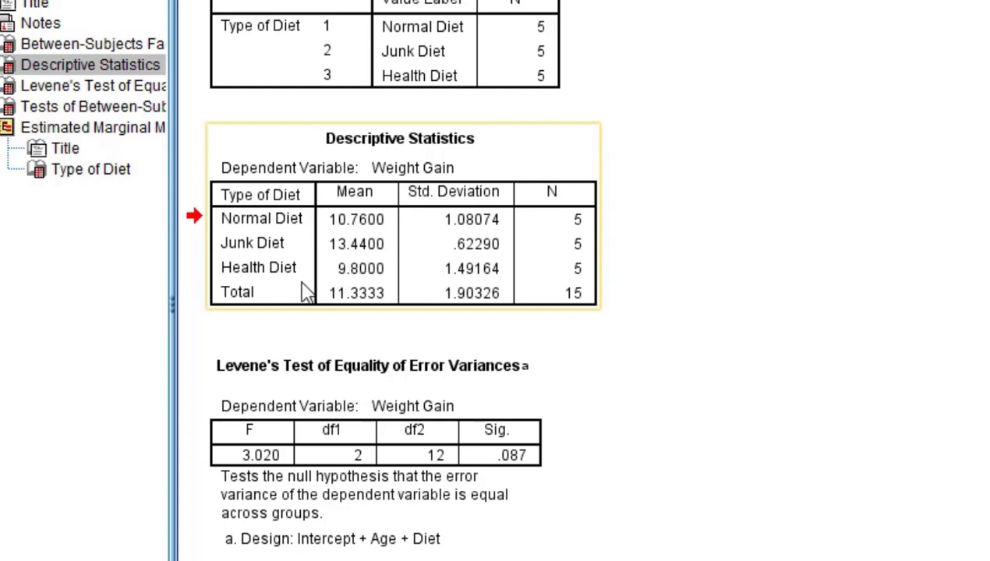
pyautogui.click(367, 293)
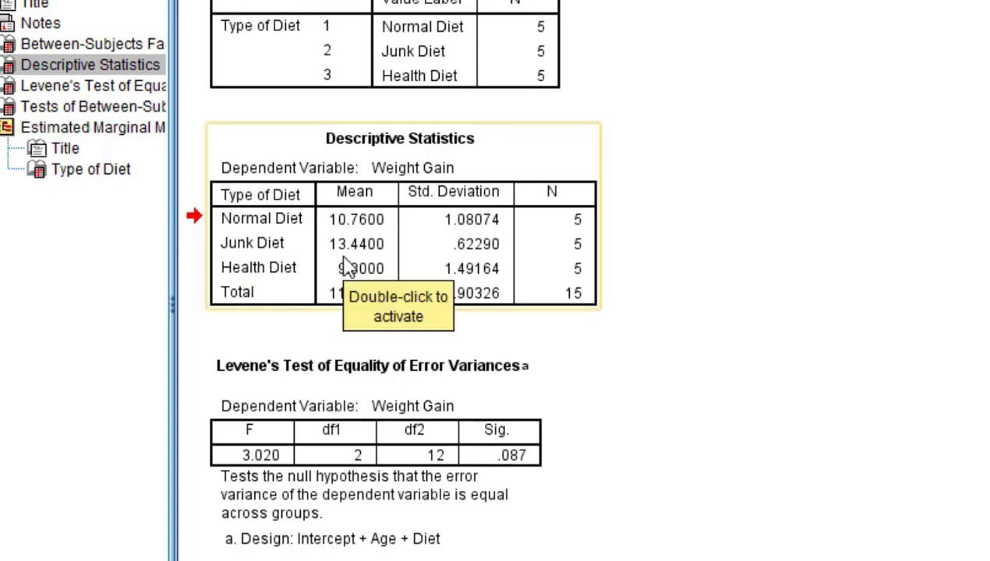
pyautogui.click(256, 293)
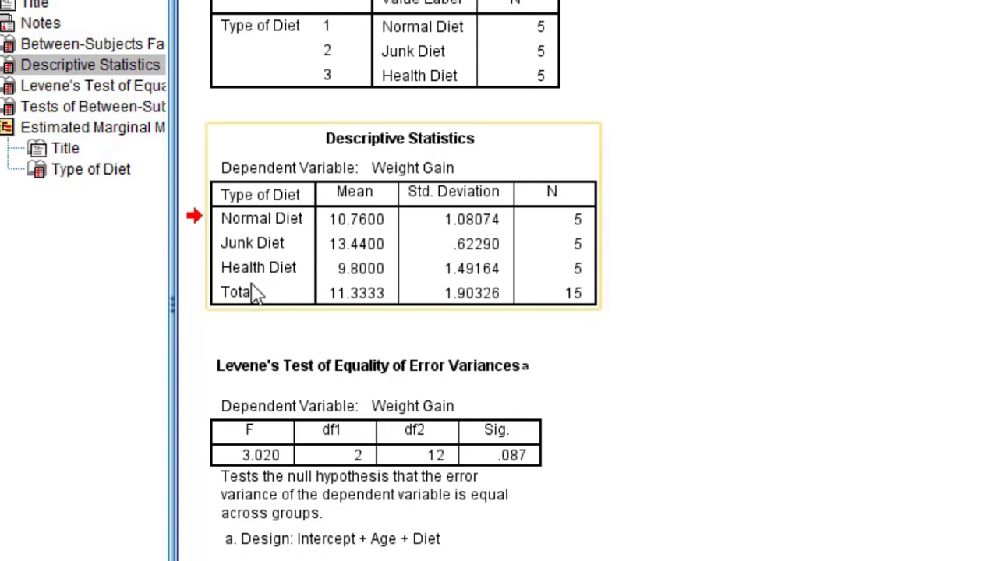
pyautogui.click(446, 368)
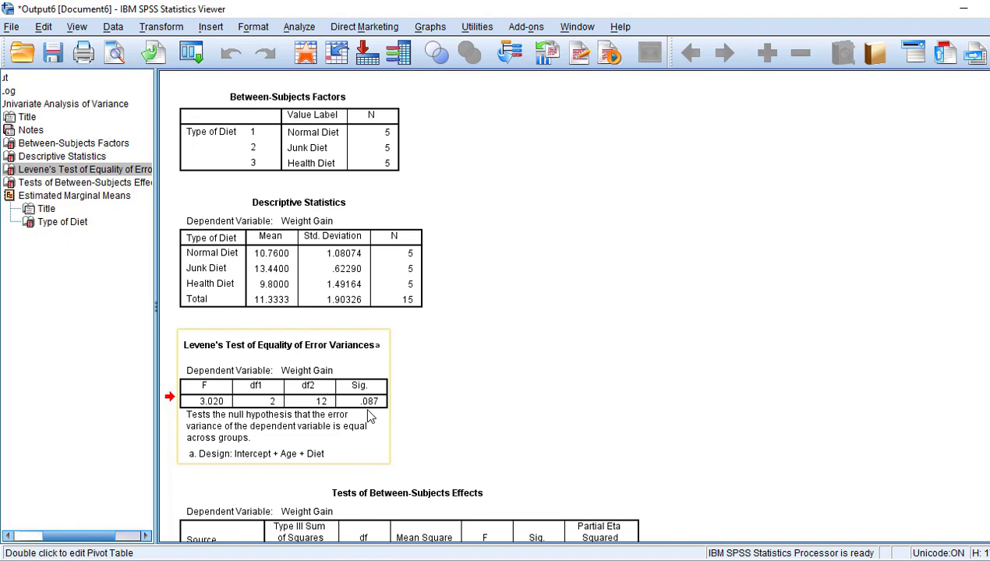
# Step: Select the Tests of Between-Subjects Effects table after Levene's test
pyautogui.press('Down')
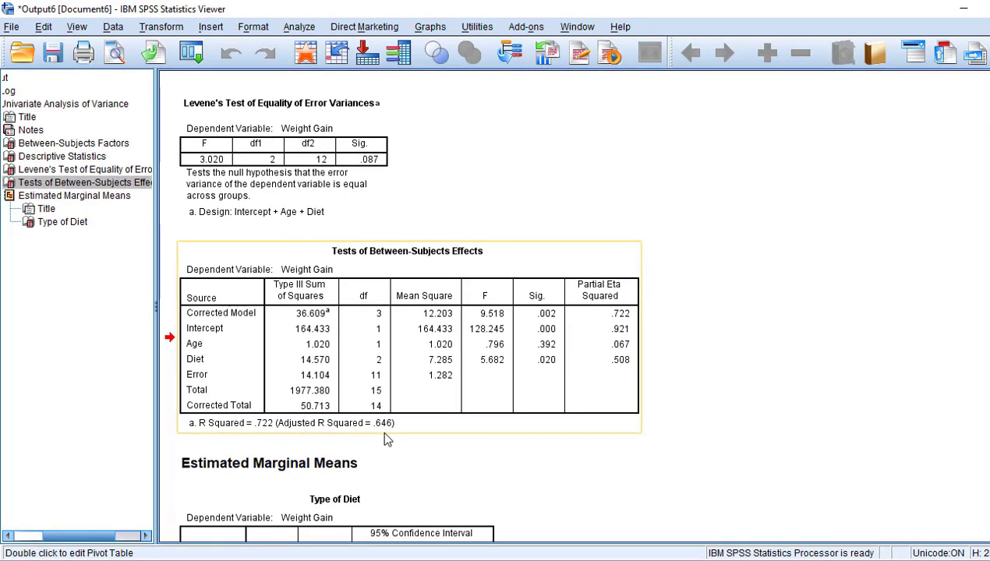
pyautogui.scroll(-3, 384, 435)
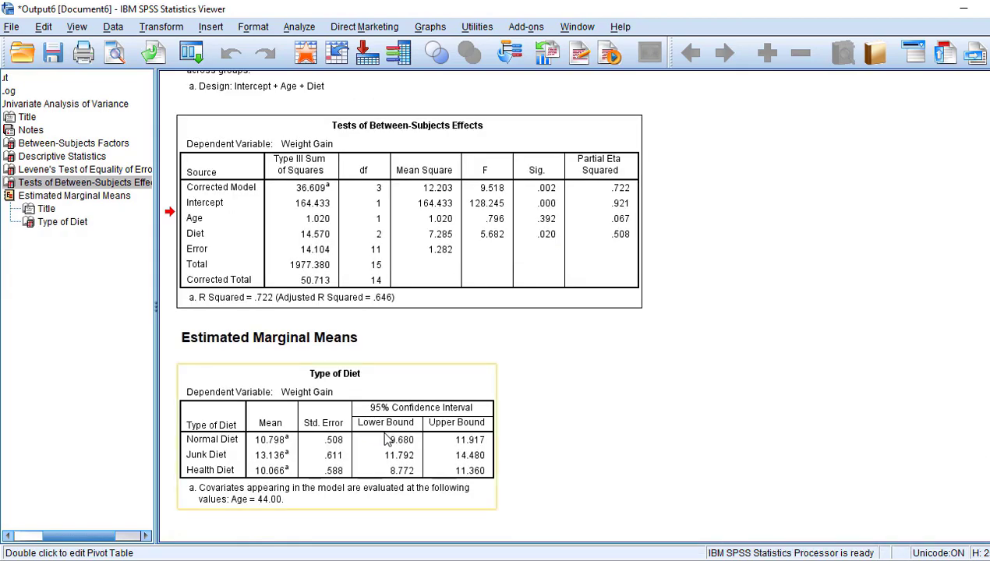
pyautogui.click(337, 382)
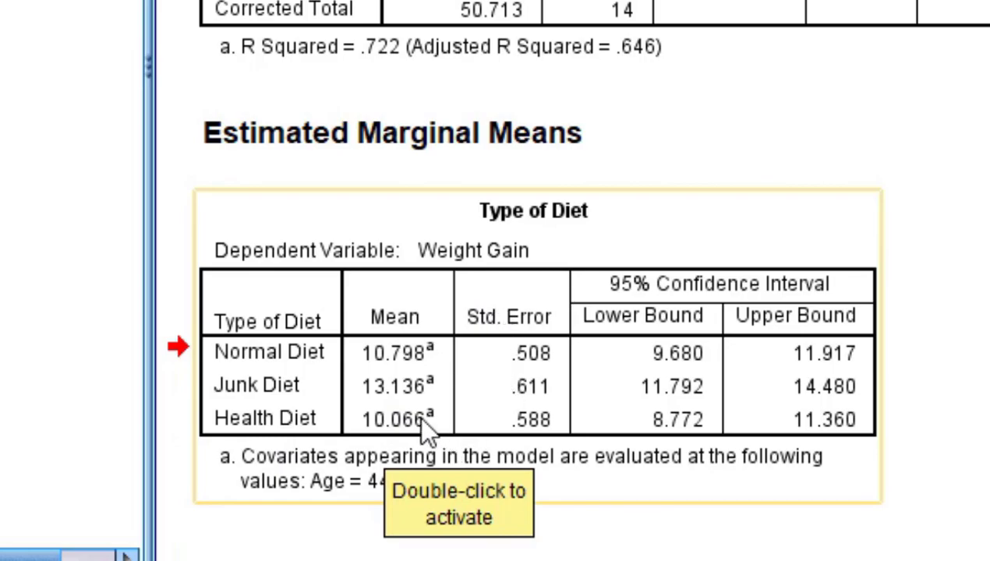
pyautogui.doubleClick(493, 359)
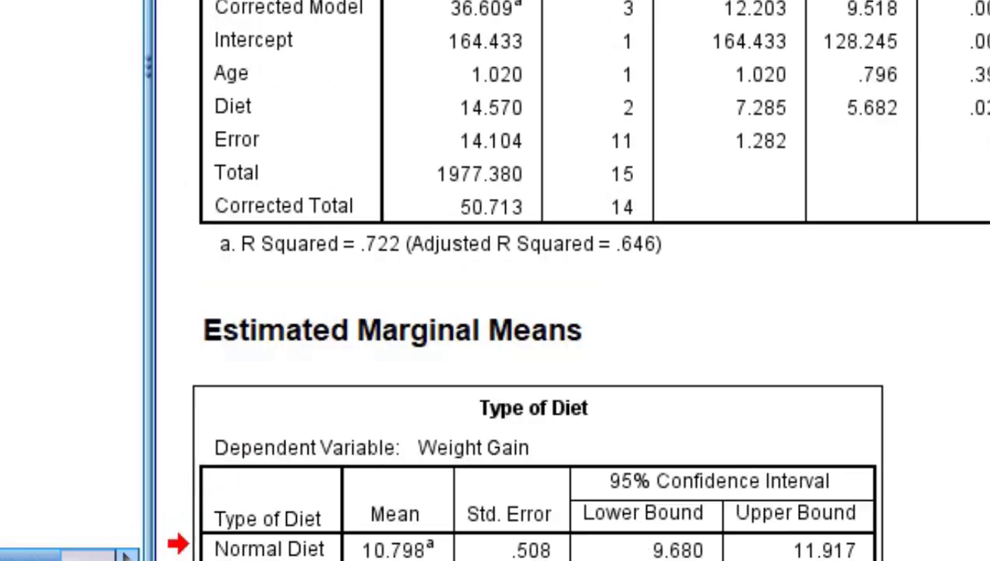
pyautogui.scroll(10, 538, 312)
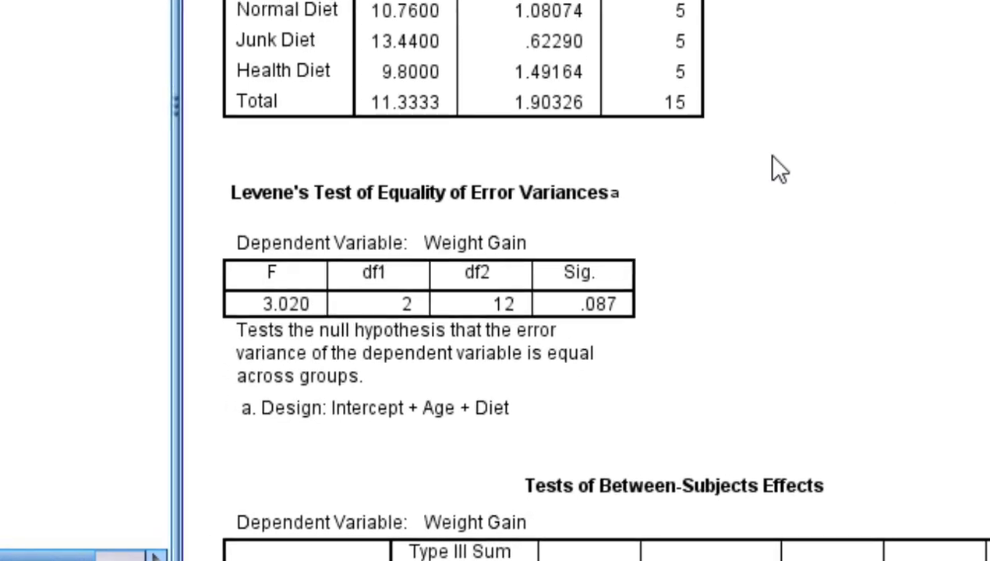